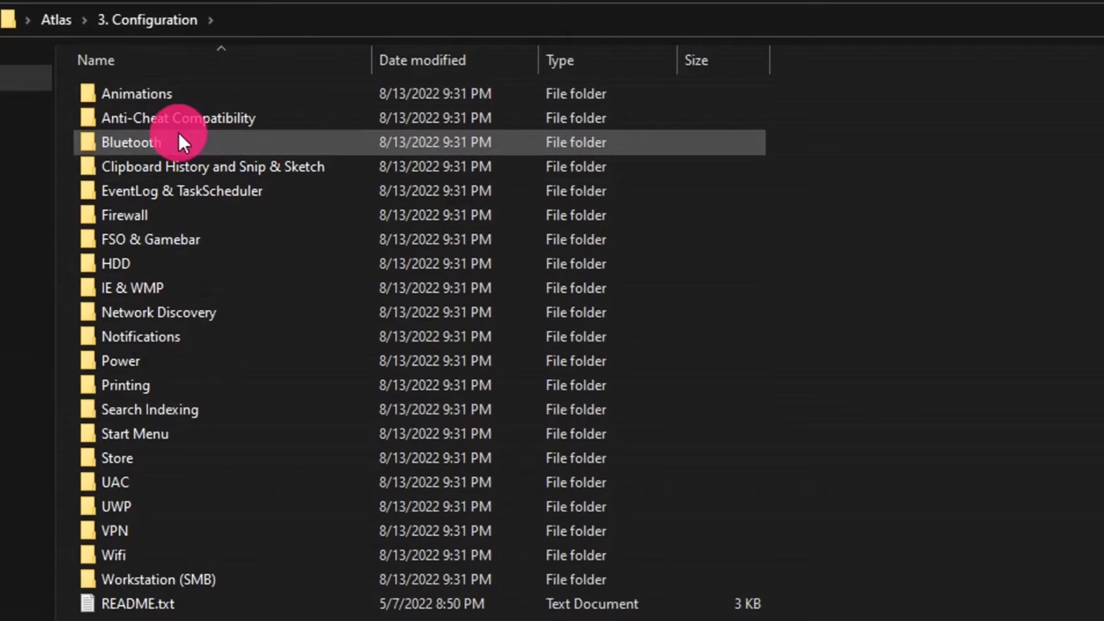
Step: Run Enable Bluetooth.bat from the Bluetooth configuration folder, dismiss its finished console and close the folder window
{"action": "left_click", "coordinate": [211, 142]}
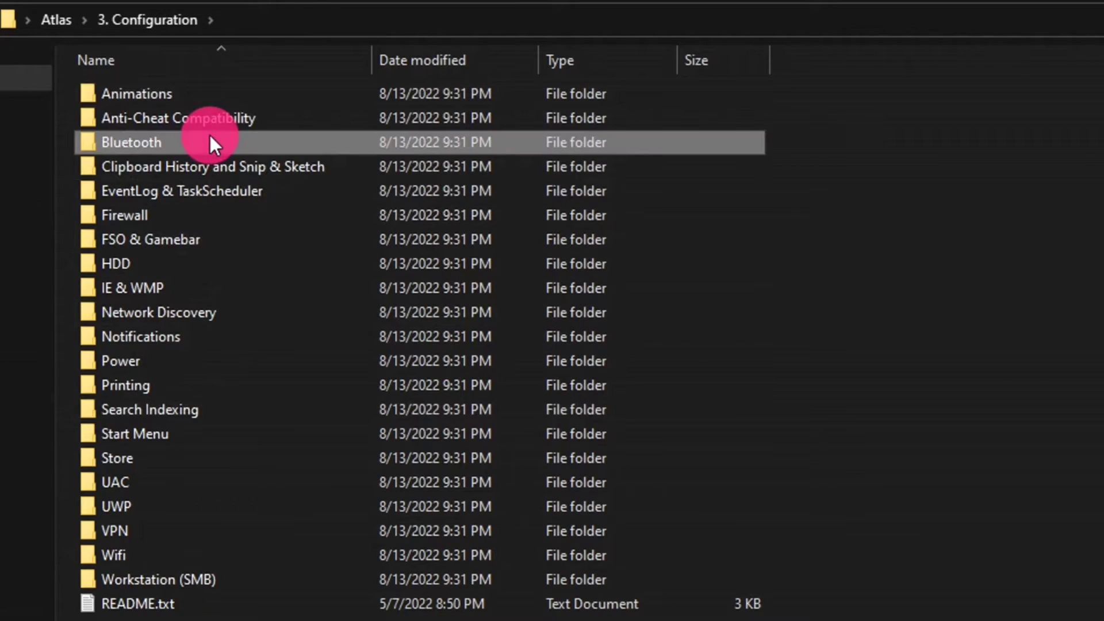
{"action": "double_click", "coordinate": [210, 138]}
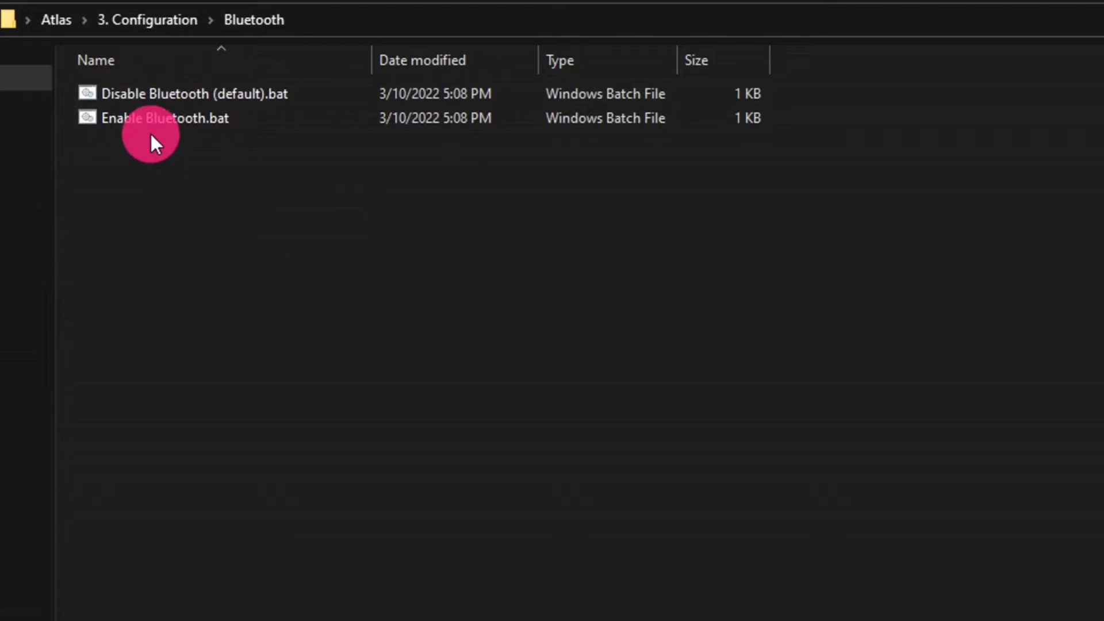
{"action": "left_click", "coordinate": [191, 118]}
{"action": "double_click", "coordinate": [190, 117]}
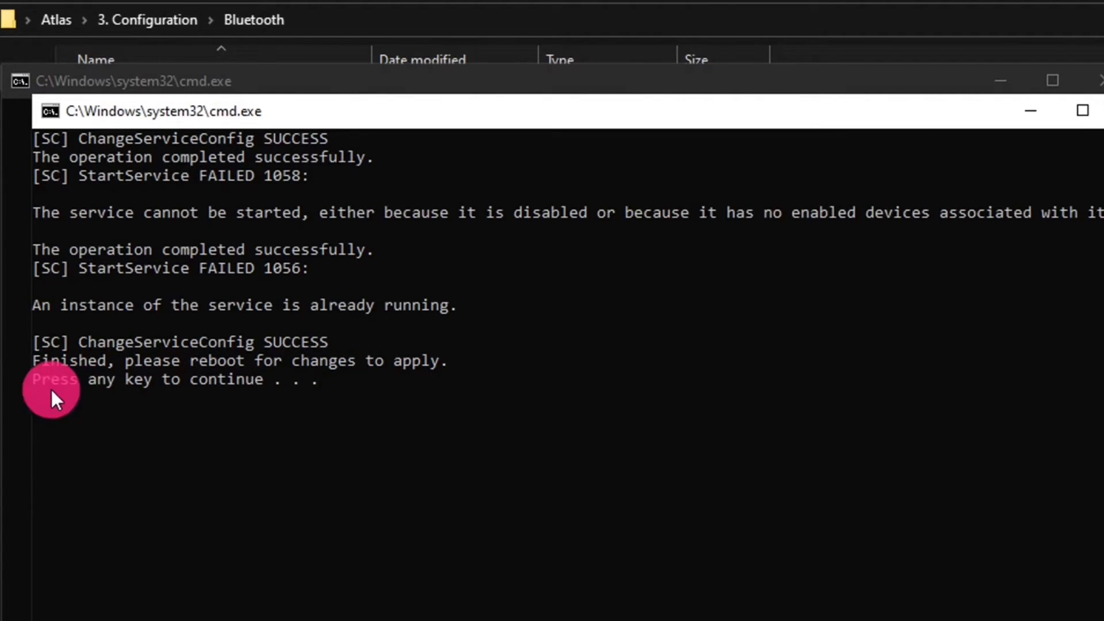
{"action": "key", "text": "Return"}
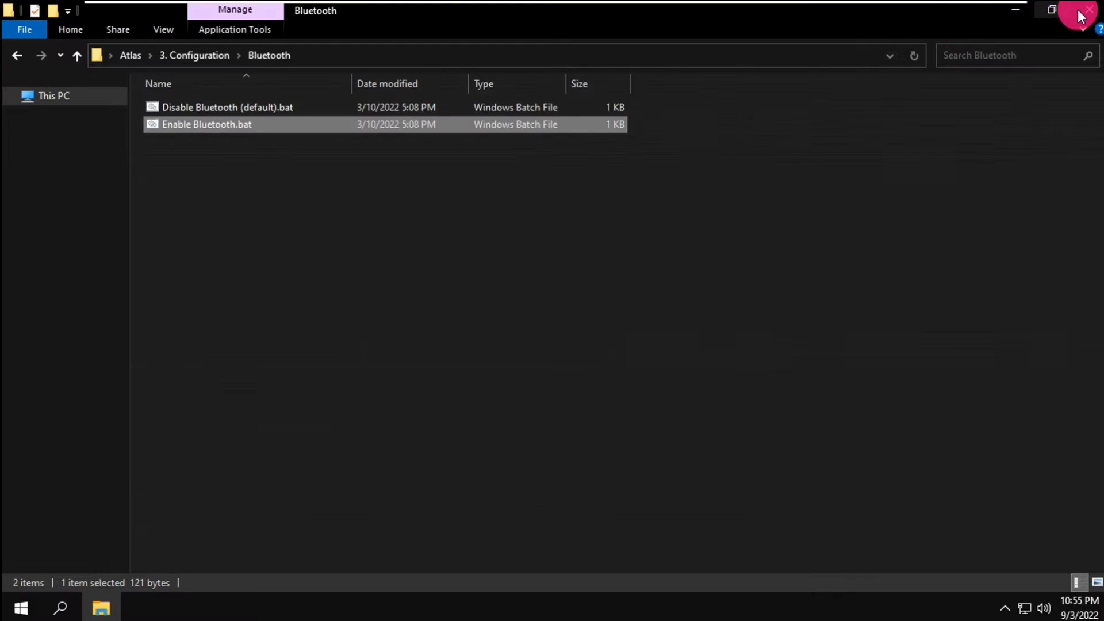
{"action": "left_click", "coordinate": [1076, 13]}
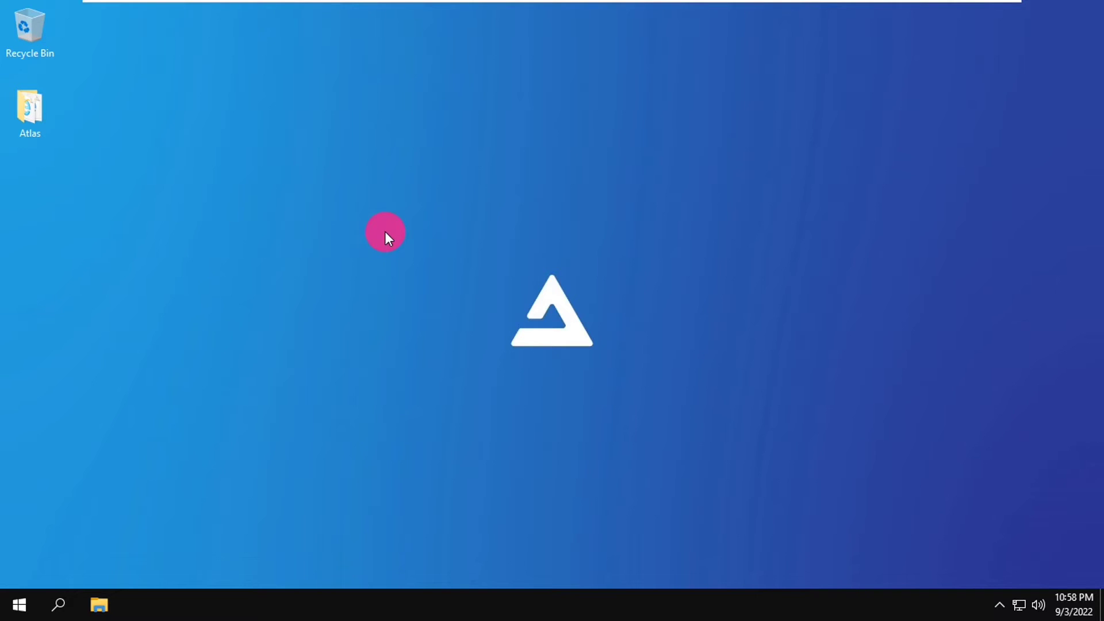
Step: Download Snappy Driver Installer Origin Version 1.12.7 through the SDIO shortcut in Atlas's 2. Install Drivers folder, saving the zip and closing the browser
{"action": "double_click", "coordinate": [25, 112]}
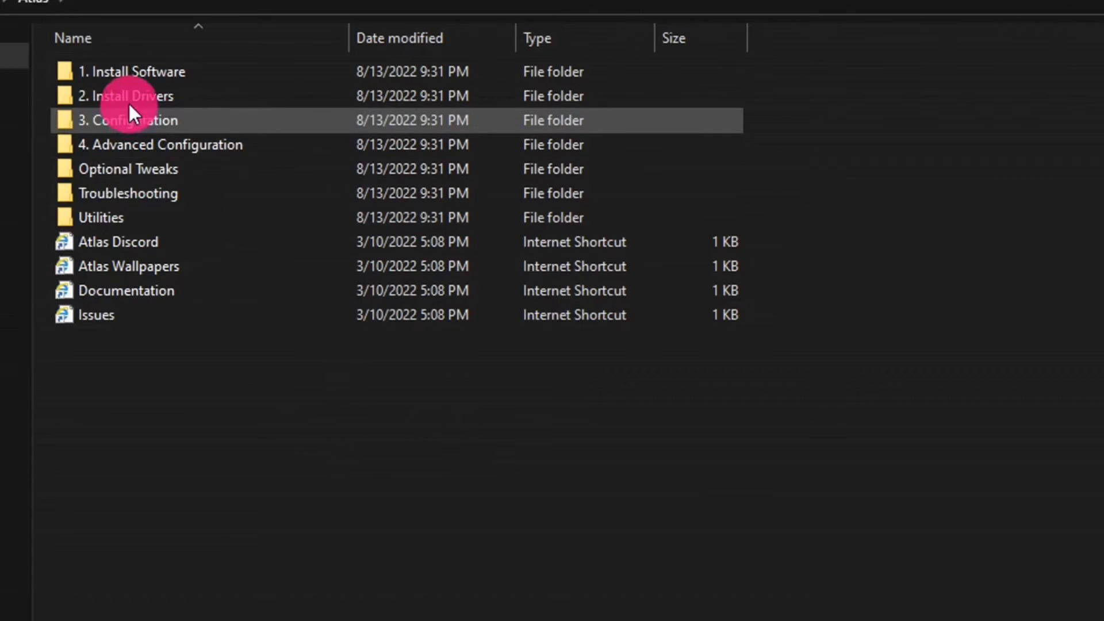
{"action": "double_click", "coordinate": [187, 94]}
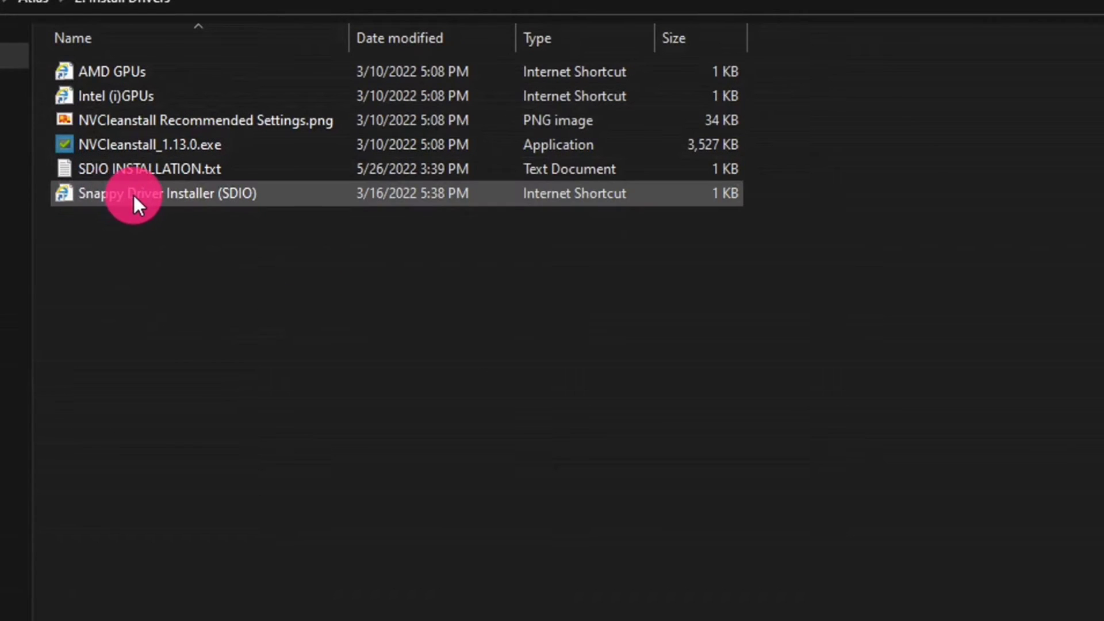
{"action": "double_click", "coordinate": [207, 193]}
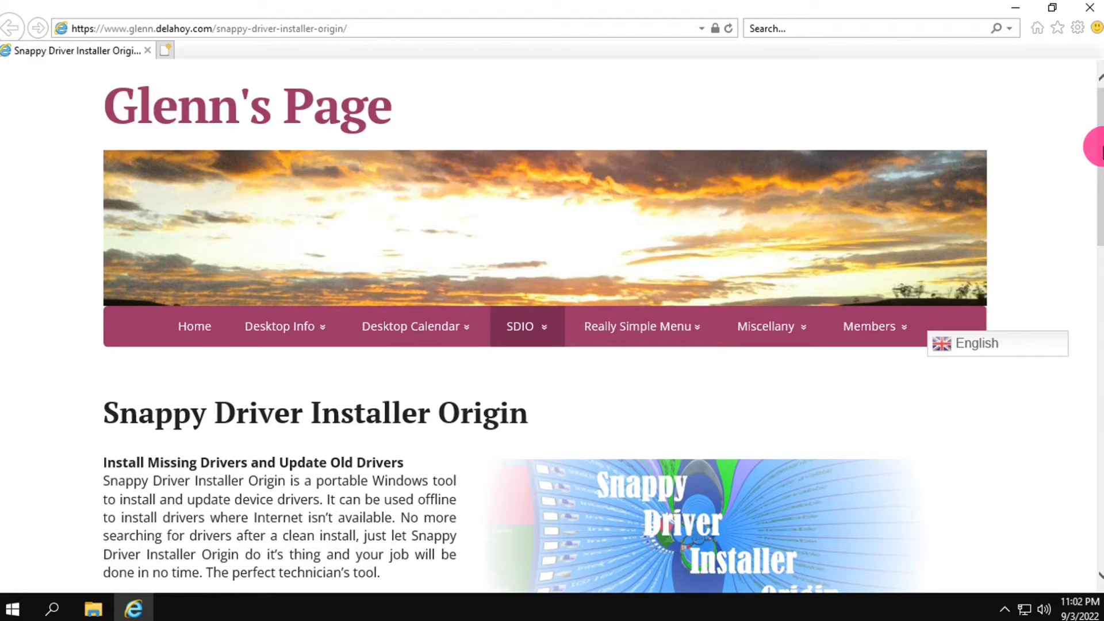
{"action": "left_click_drag", "start_coordinate": [1098, 147], "coordinate": [1098, 262]}
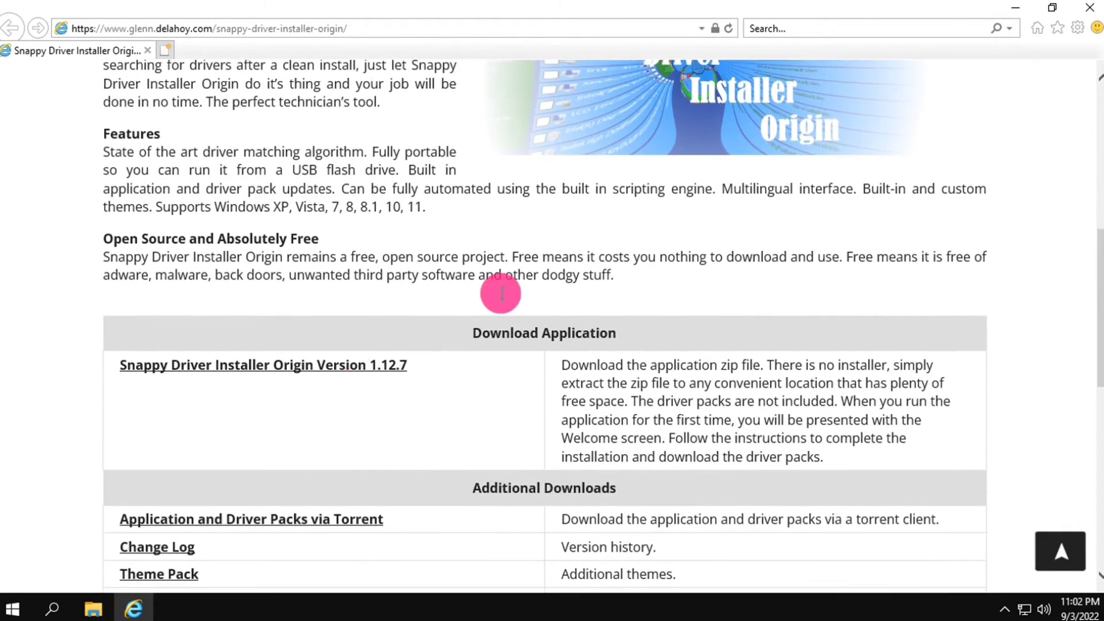
{"action": "left_click", "coordinate": [332, 371]}
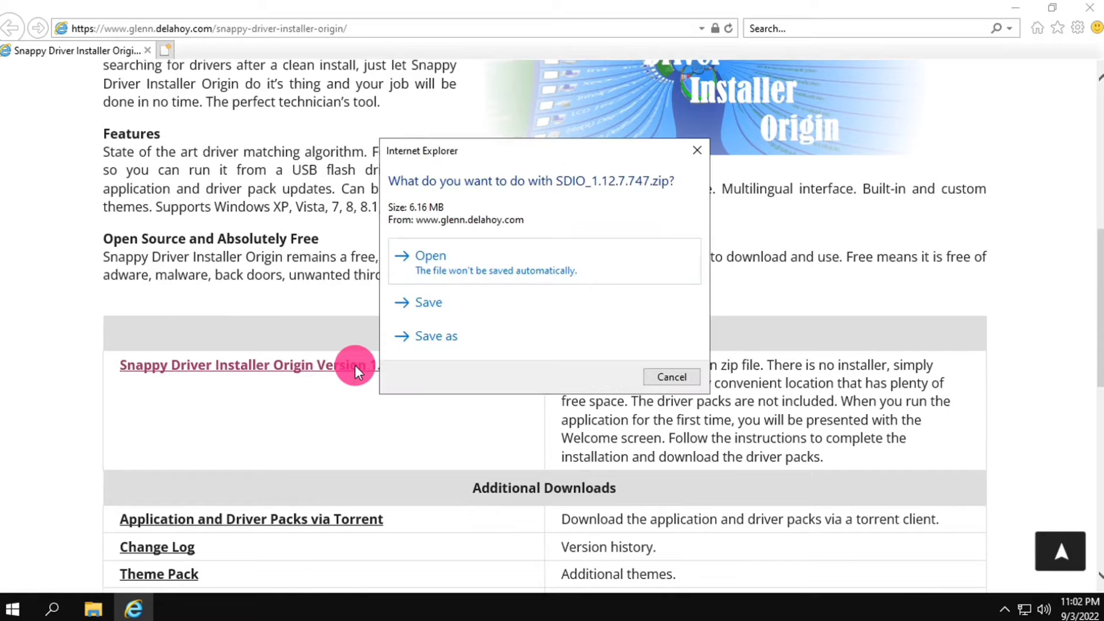
{"action": "left_click", "coordinate": [454, 305]}
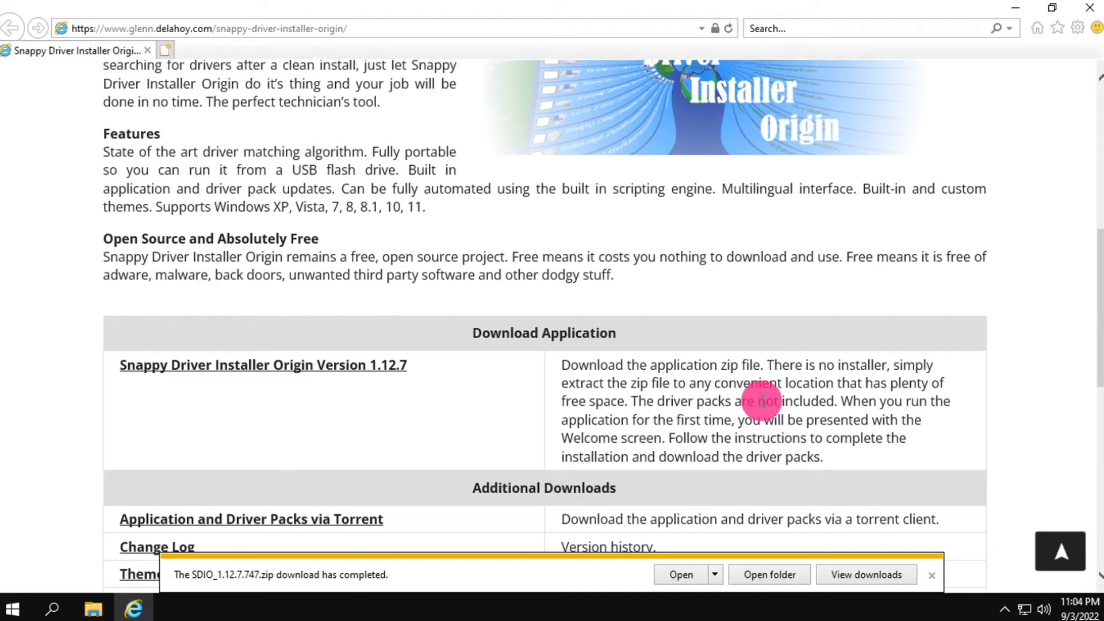
{"action": "left_click", "coordinate": [1093, 11]}
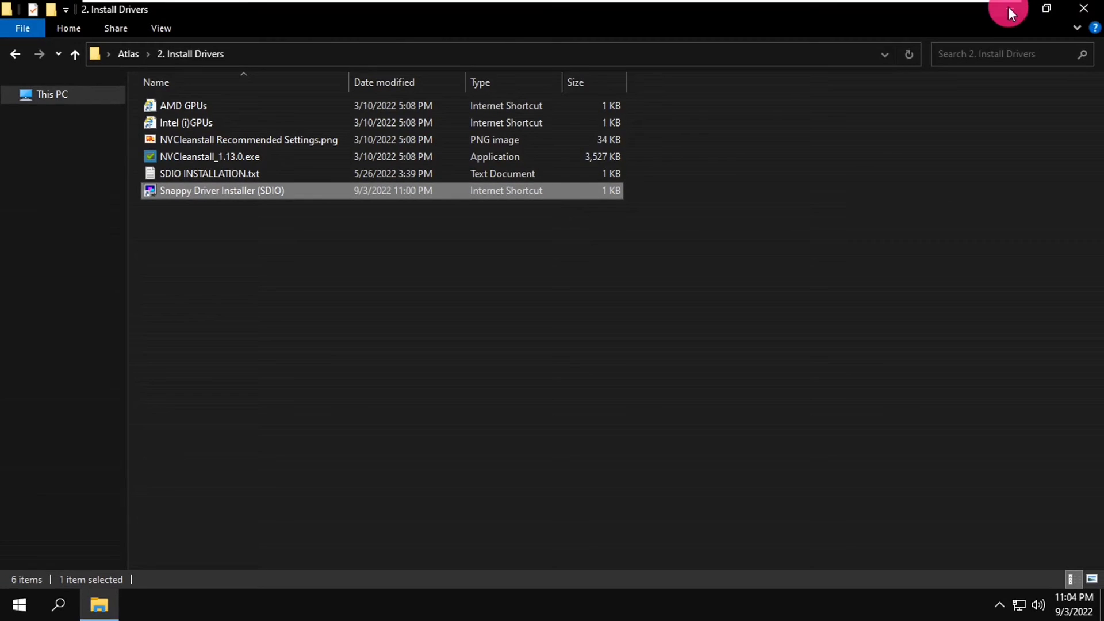
Step: Extract SDIO_1.12.7.747.zip in the Downloads folder to the suggested SDIO_1.12.7.747 destination
{"action": "left_click", "coordinate": [53, 96]}
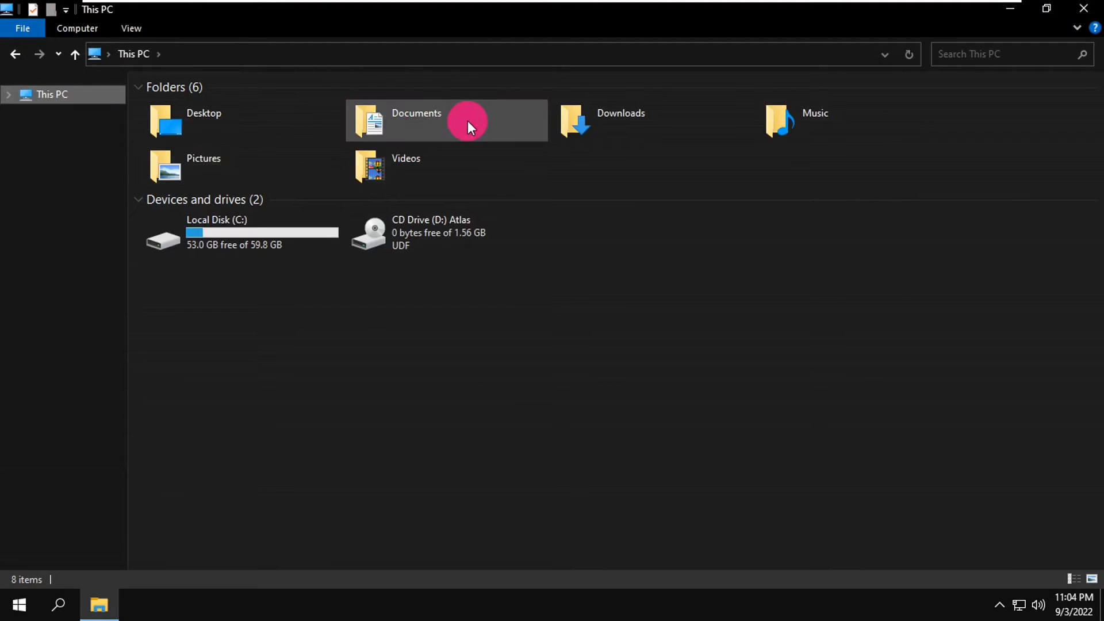
{"action": "double_click", "coordinate": [602, 121]}
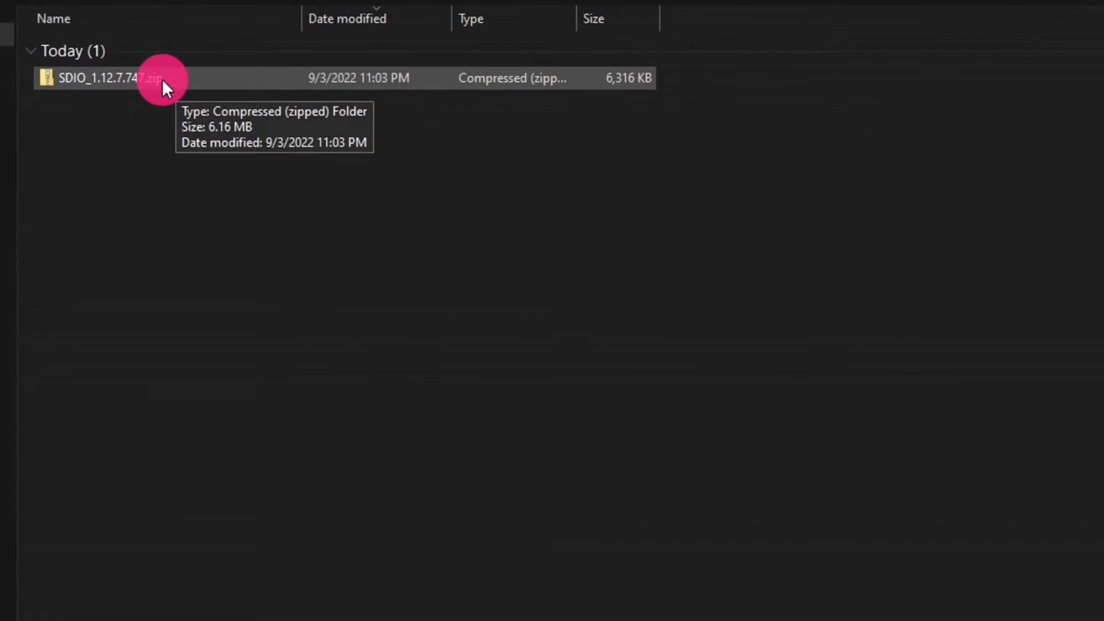
{"action": "left_click", "coordinate": [163, 78]}
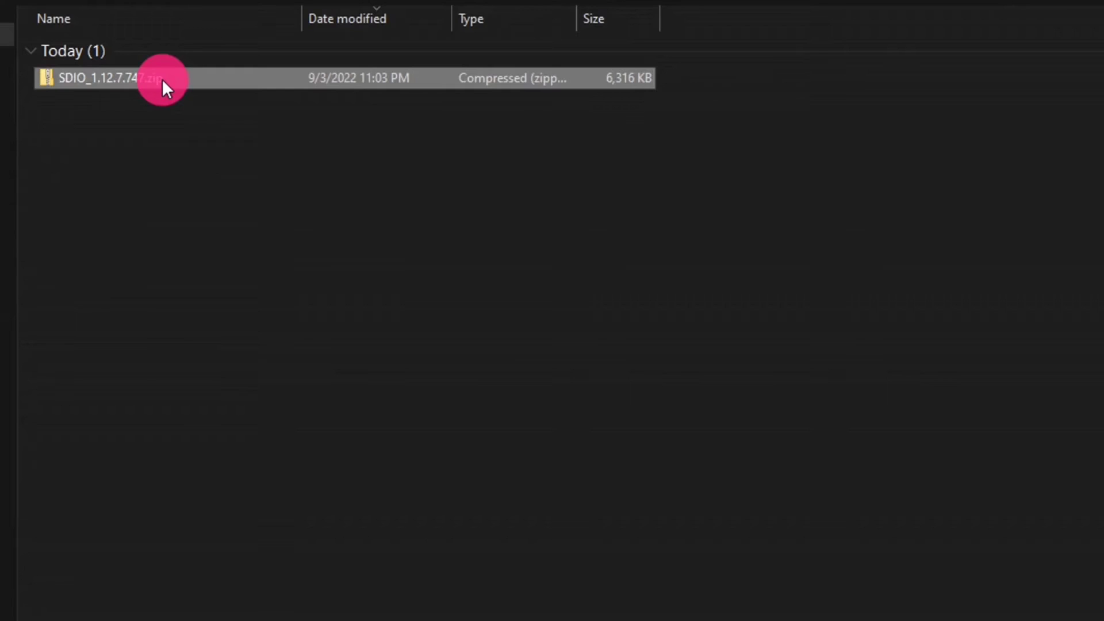
{"action": "right_click", "coordinate": [163, 87]}
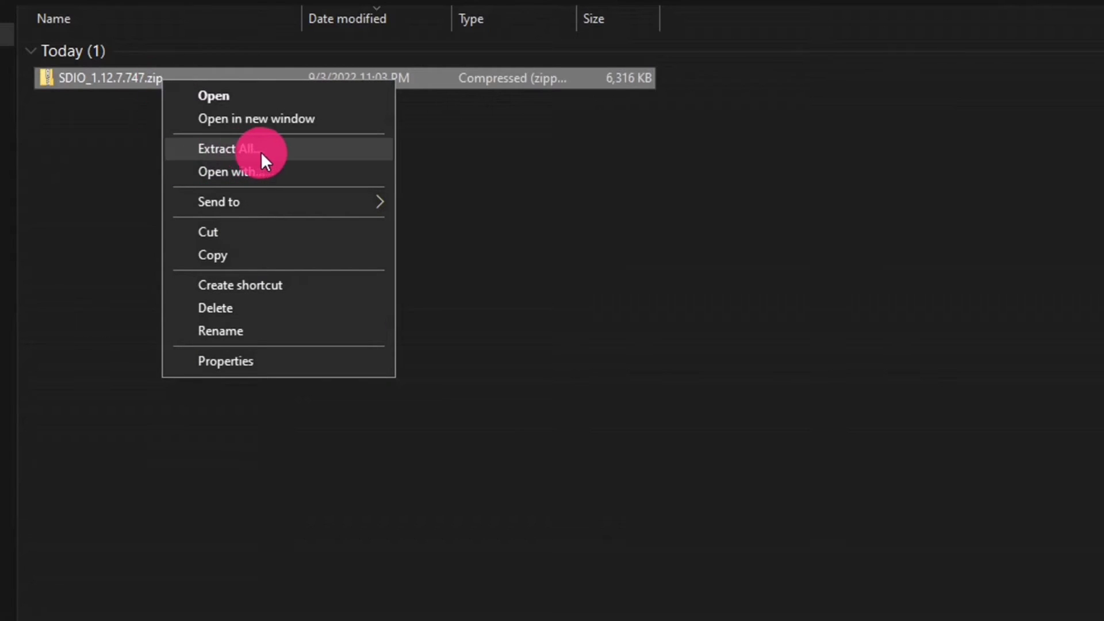
{"action": "left_click", "coordinate": [284, 151]}
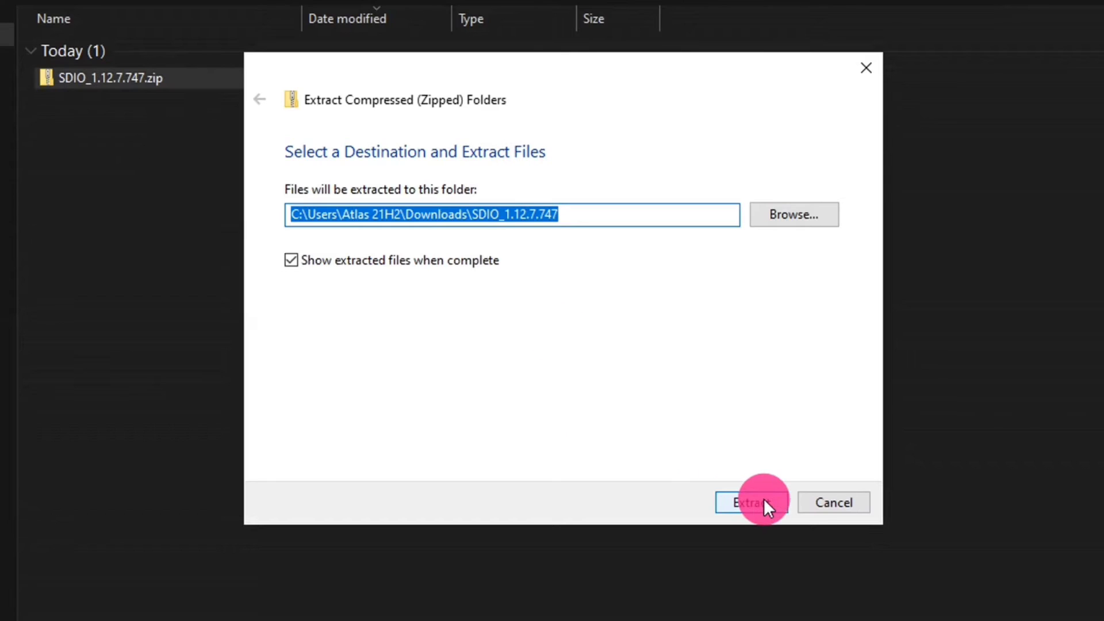
{"action": "left_click", "coordinate": [764, 500]}
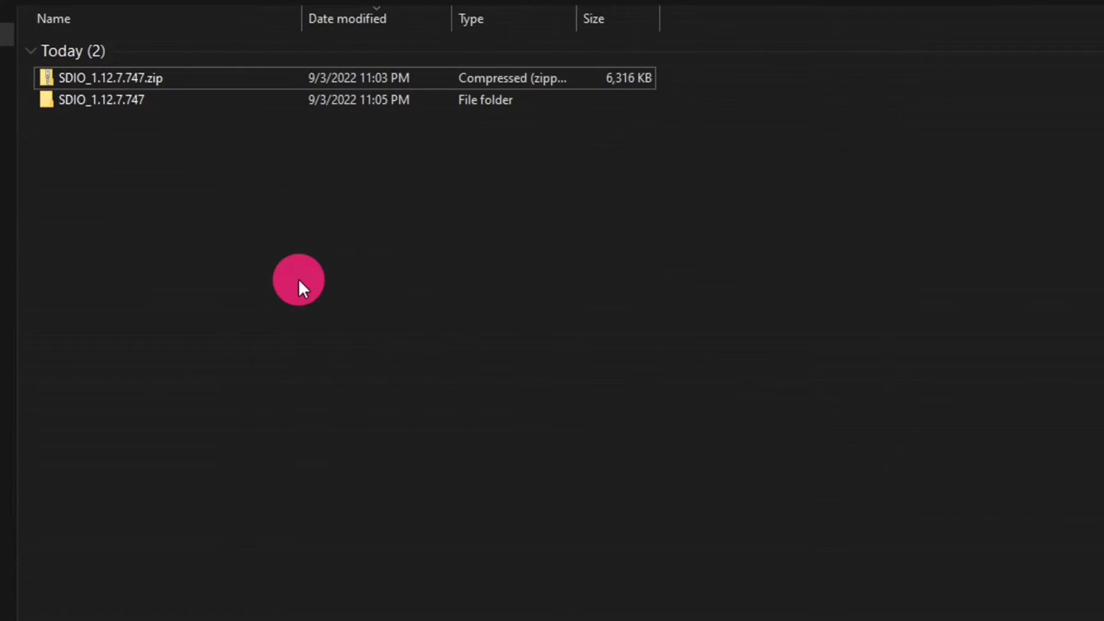
Step: Launch SDIO_x64_R747.exe from the extracted SDIO_1.12.7.747 folder and accept its license agreement
{"action": "double_click", "coordinate": [111, 99]}
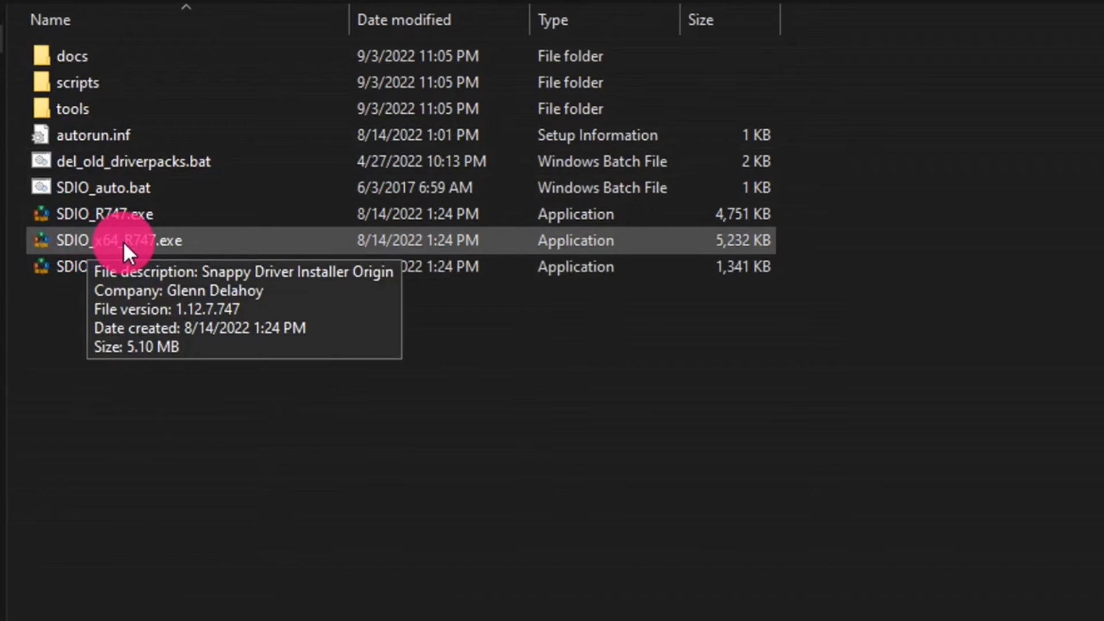
{"action": "double_click", "coordinate": [152, 240]}
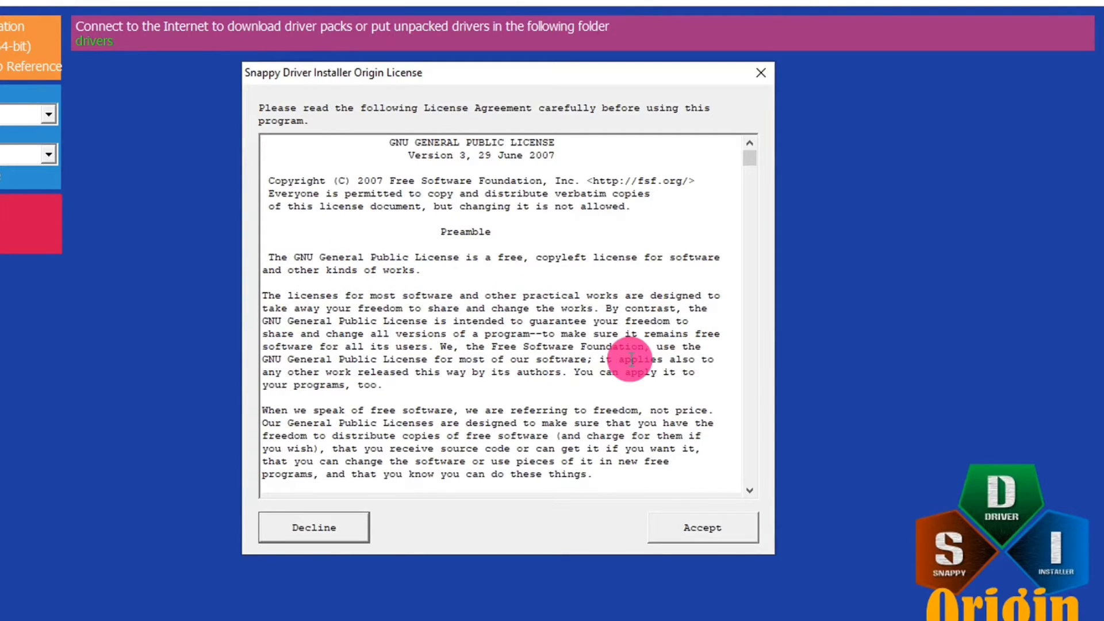
{"action": "left_click", "coordinate": [715, 524]}
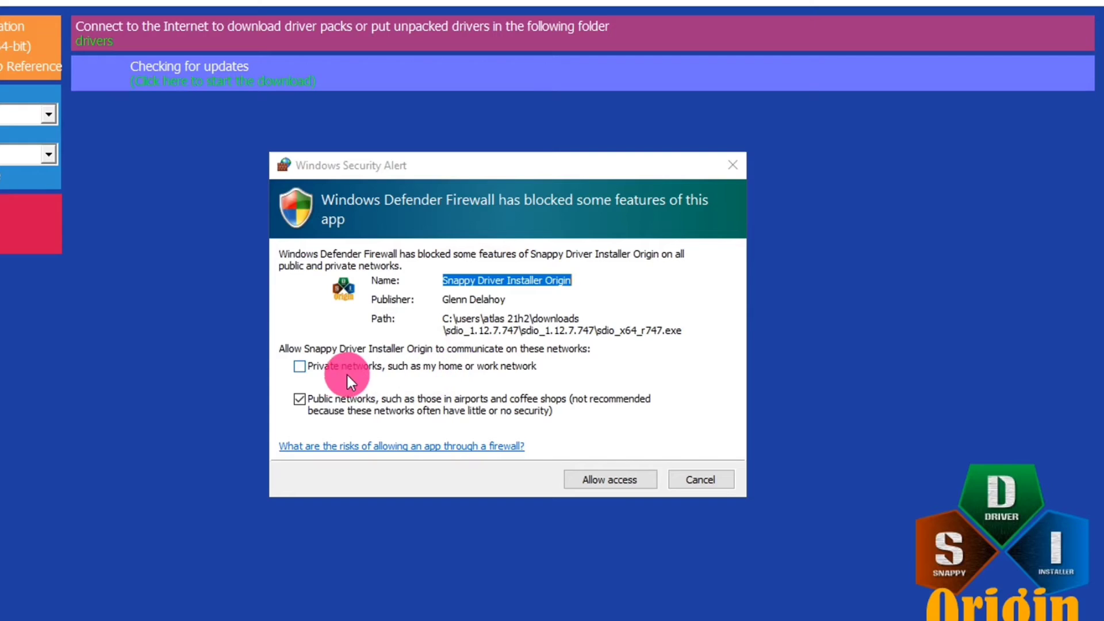
Step: Allow Snappy Driver Installer Origin through the firewall on both private and public networks
{"action": "left_click", "coordinate": [300, 367]}
{"action": "left_click", "coordinate": [311, 403]}
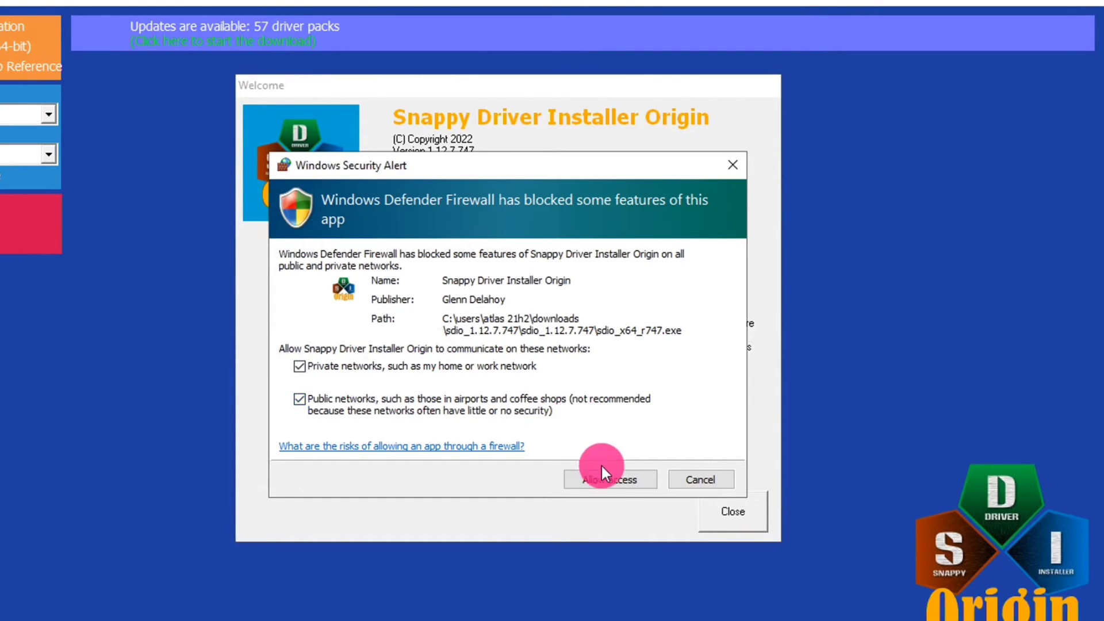
{"action": "left_click", "coordinate": [624, 479]}
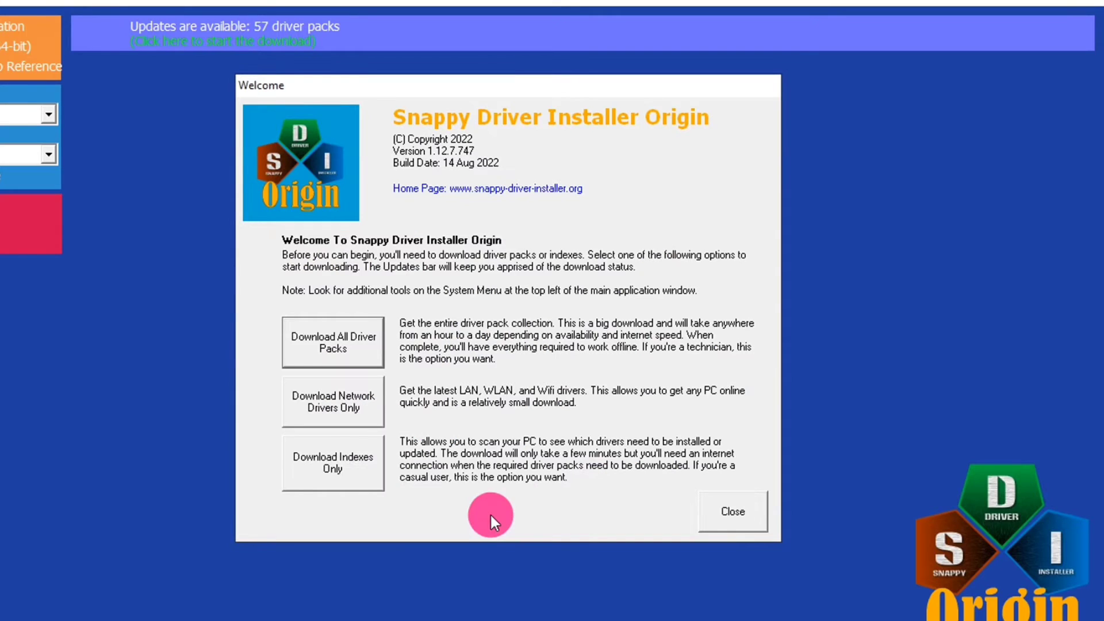
Step: Start downloading only the driver indexes, minimize the installer and clear the SDIO folder window off the desktop
{"action": "left_click", "coordinate": [359, 458]}
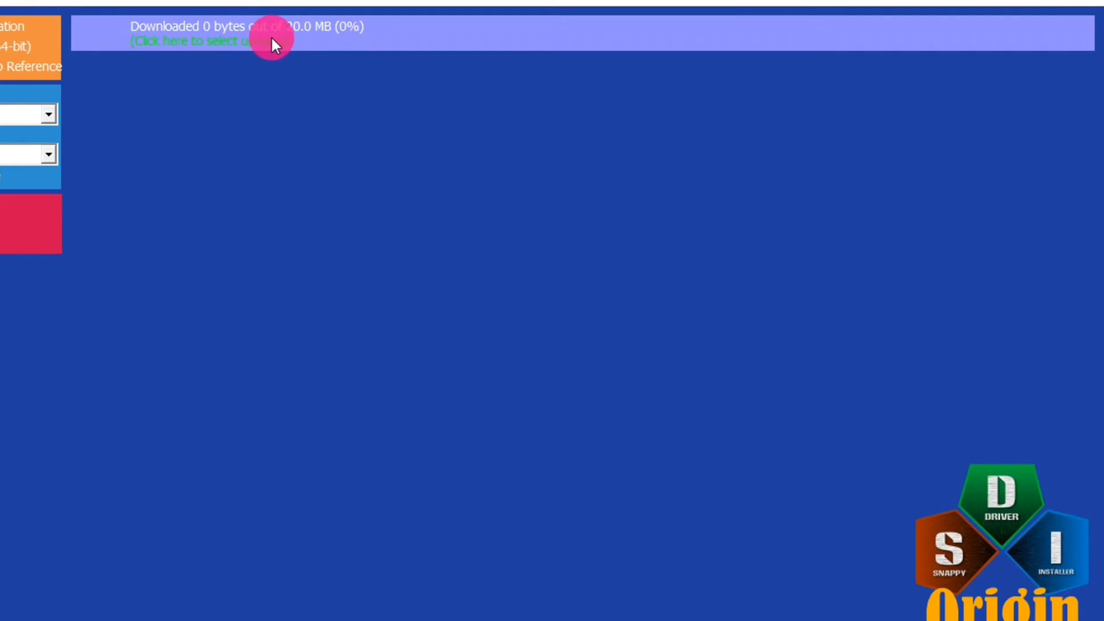
{"action": "mouse_move", "coordinate": [158, 31]}
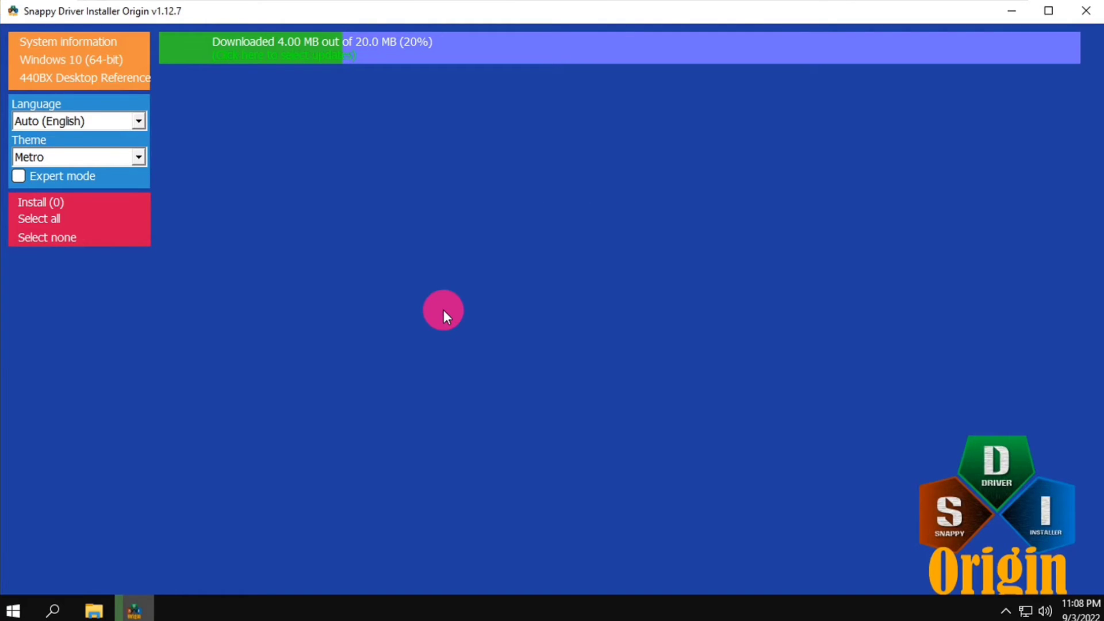
{"action": "left_click", "coordinate": [1012, 8]}
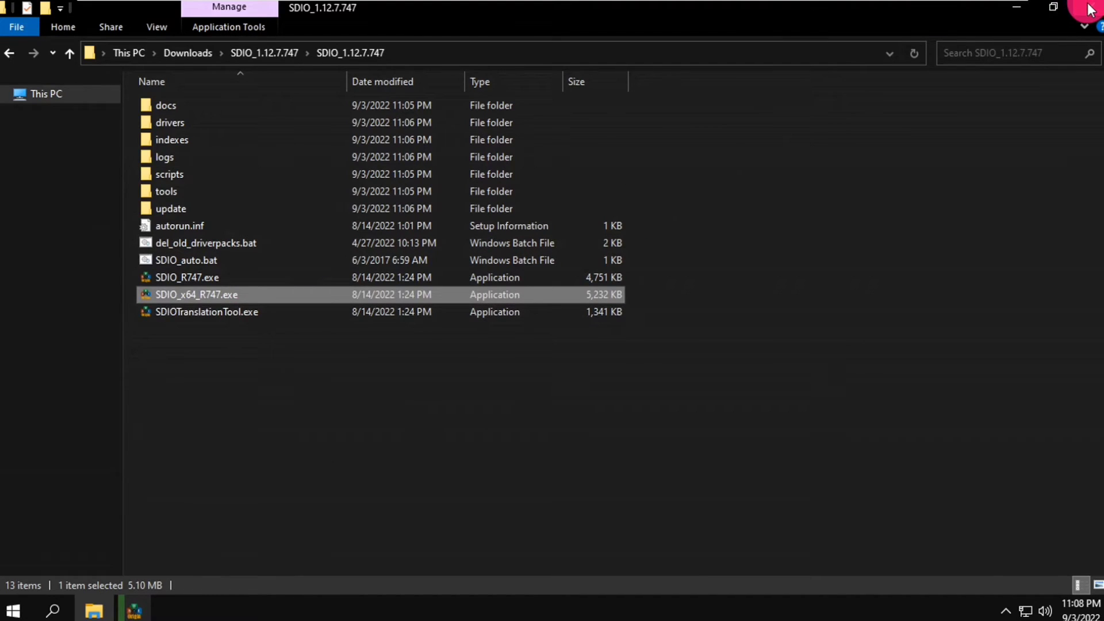
{"action": "left_click", "coordinate": [1003, 7]}
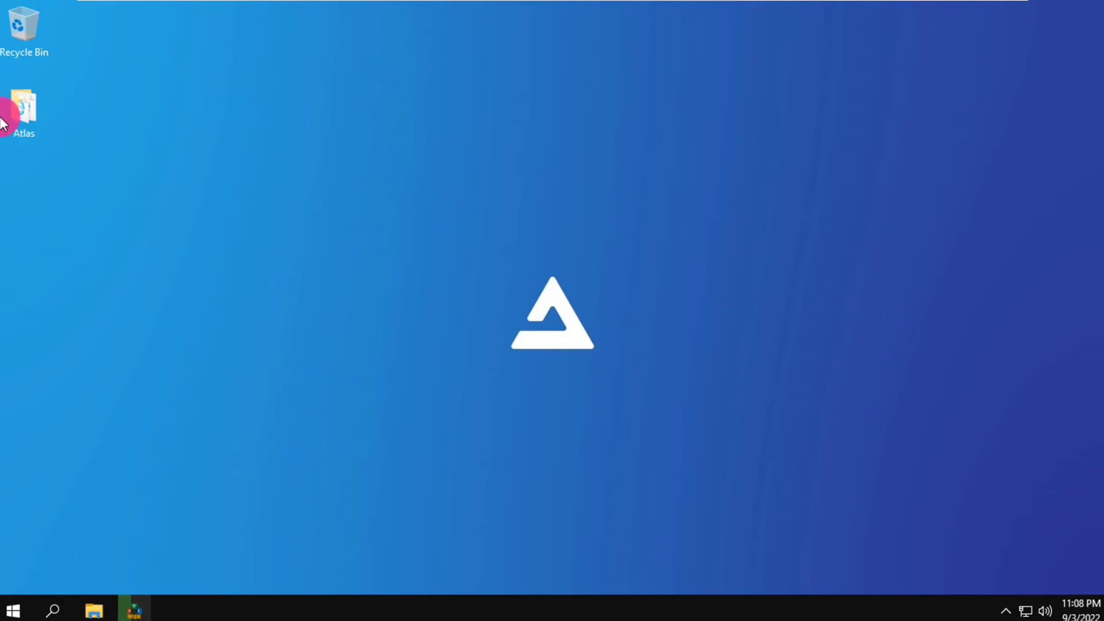
Step: Look through the Printing scripts and the other options in Atlas's 3. Configuration folder
{"action": "double_click", "coordinate": [11, 112]}
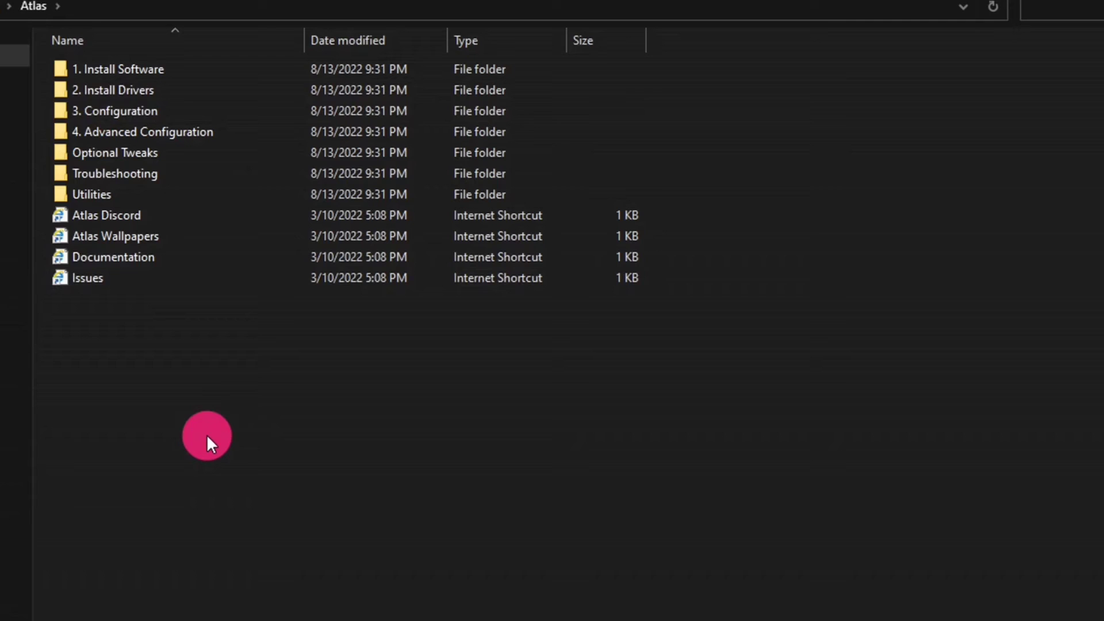
{"action": "double_click", "coordinate": [161, 108]}
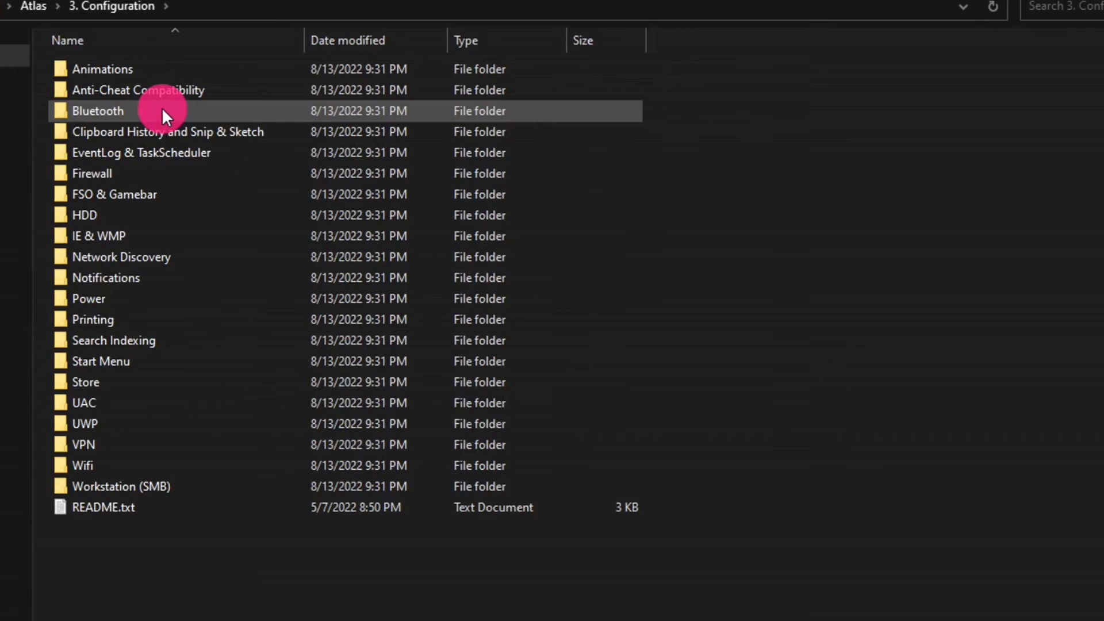
{"action": "left_click", "coordinate": [148, 320]}
{"action": "double_click", "coordinate": [149, 320]}
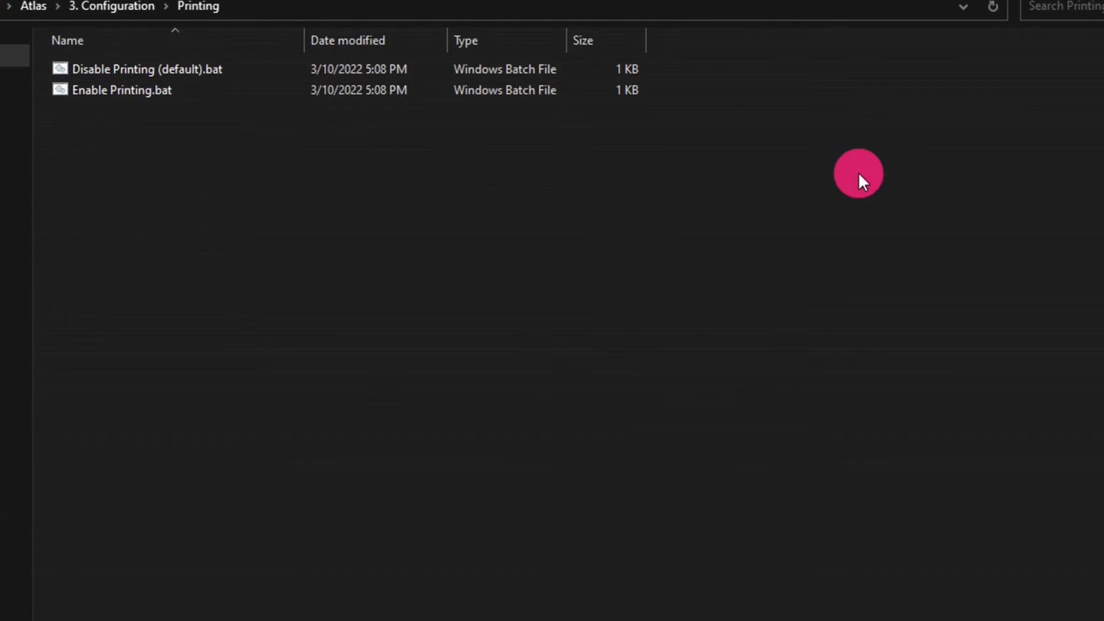
{"action": "left_click", "coordinate": [131, 4]}
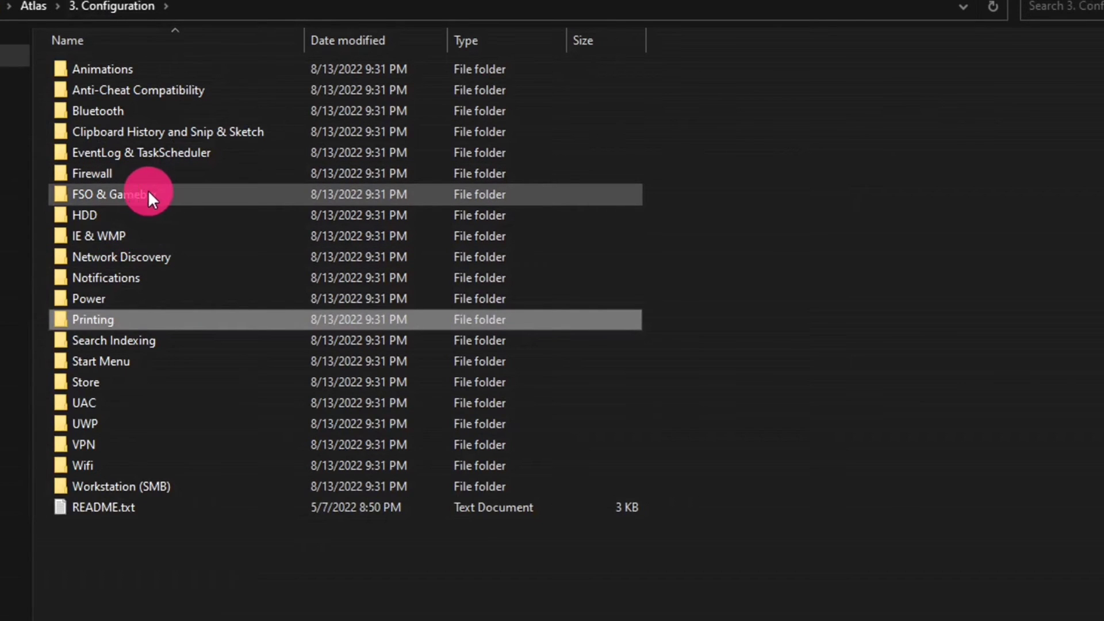
{"action": "mouse_move", "coordinate": [185, 186]}
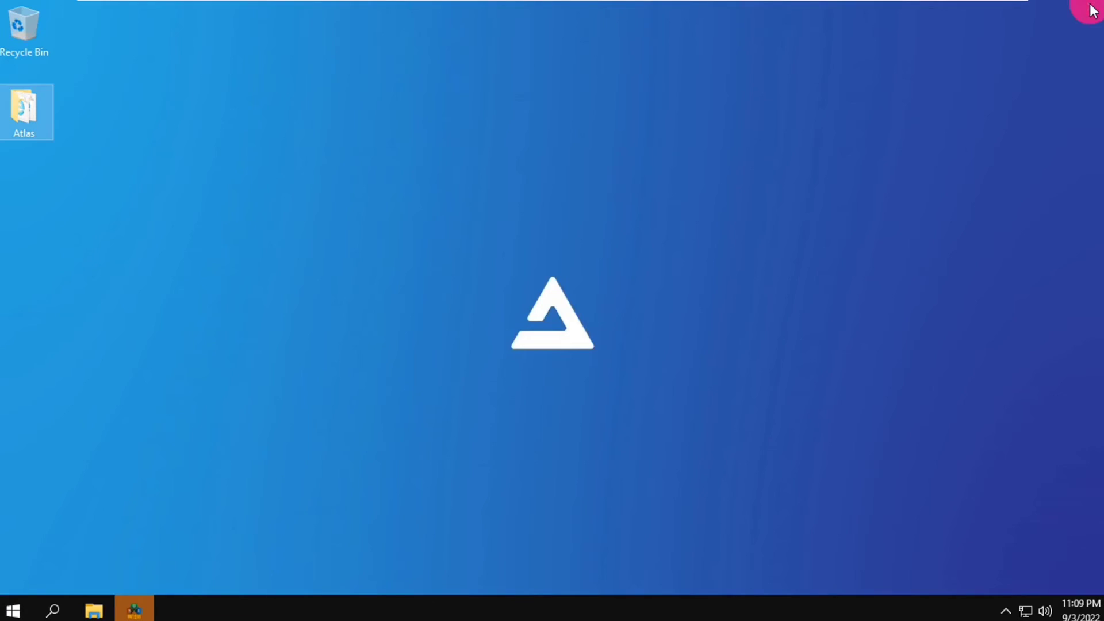
Step: Return to Snappy Driver Installer Origin, download only the DP_Bluetooth_22081.7z driver pack and close the program
{"action": "left_click", "coordinate": [135, 610]}
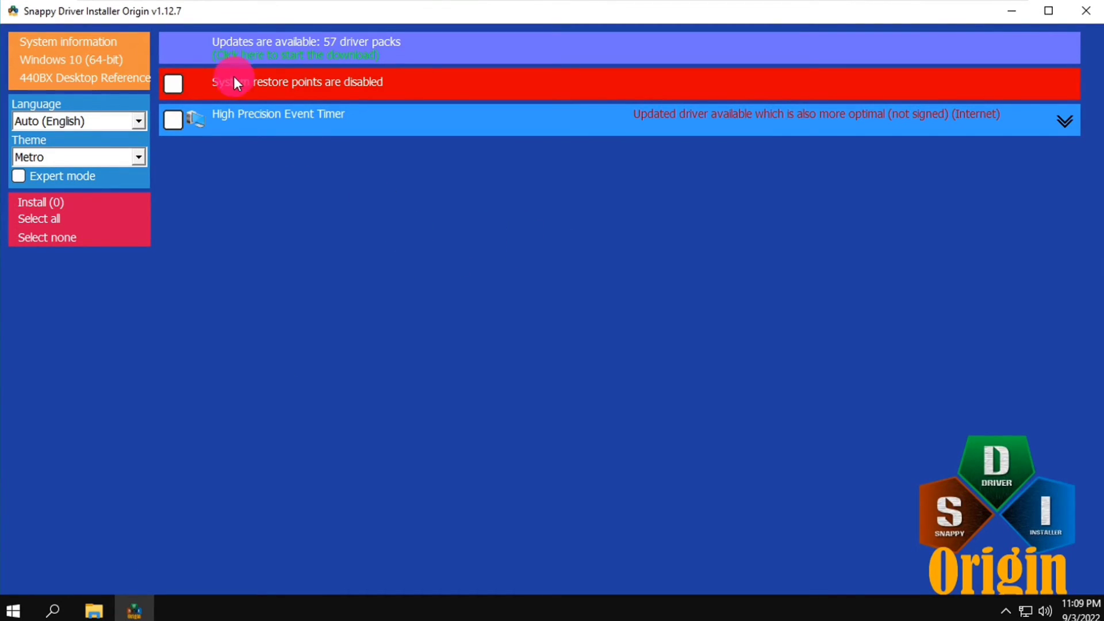
{"action": "left_click", "coordinate": [351, 48]}
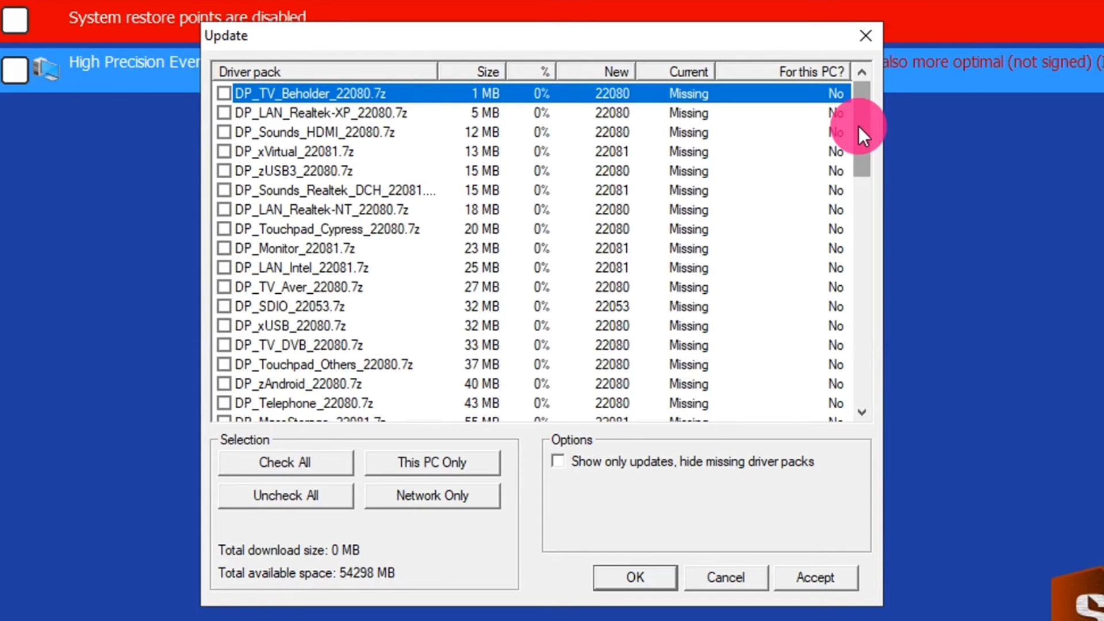
{"action": "left_click_drag", "start_coordinate": [858, 127], "coordinate": [861, 201]}
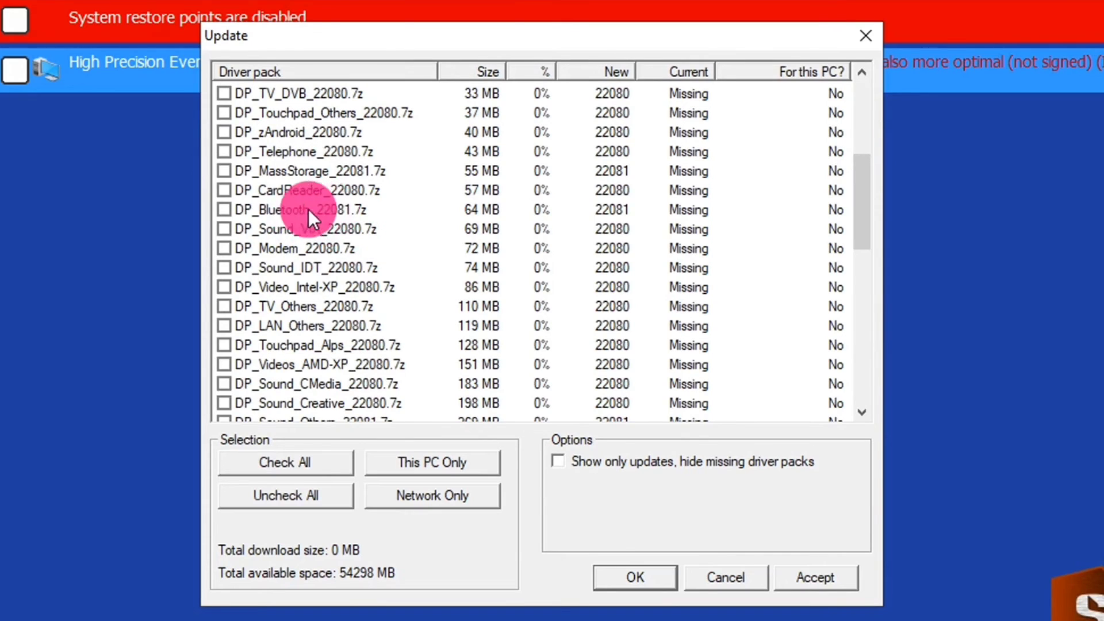
{"action": "left_click", "coordinate": [224, 210]}
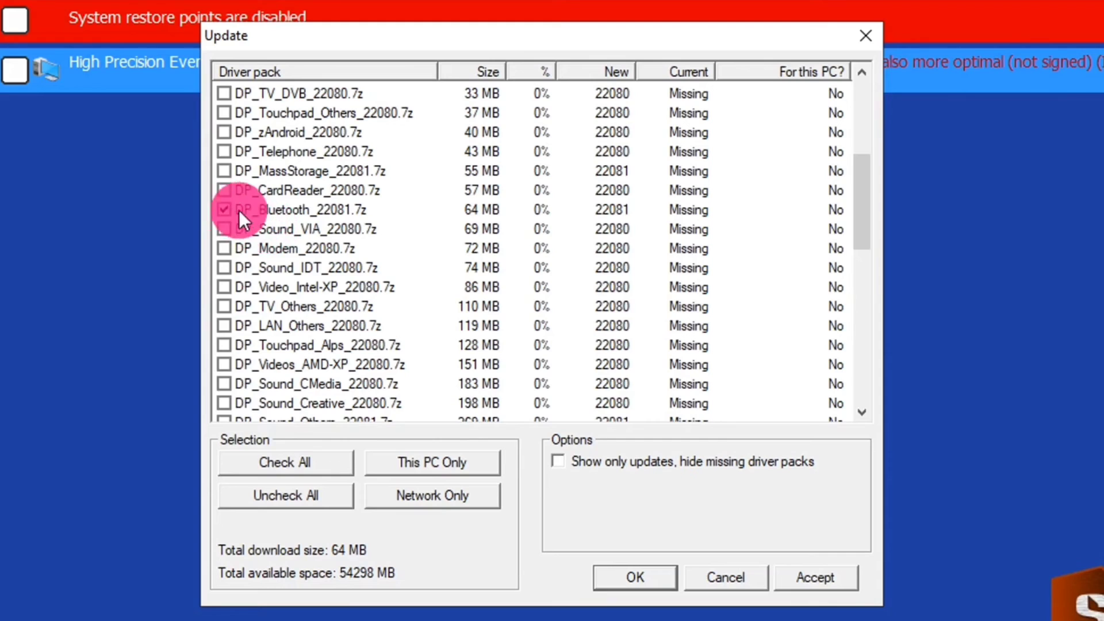
{"action": "left_click", "coordinate": [647, 572]}
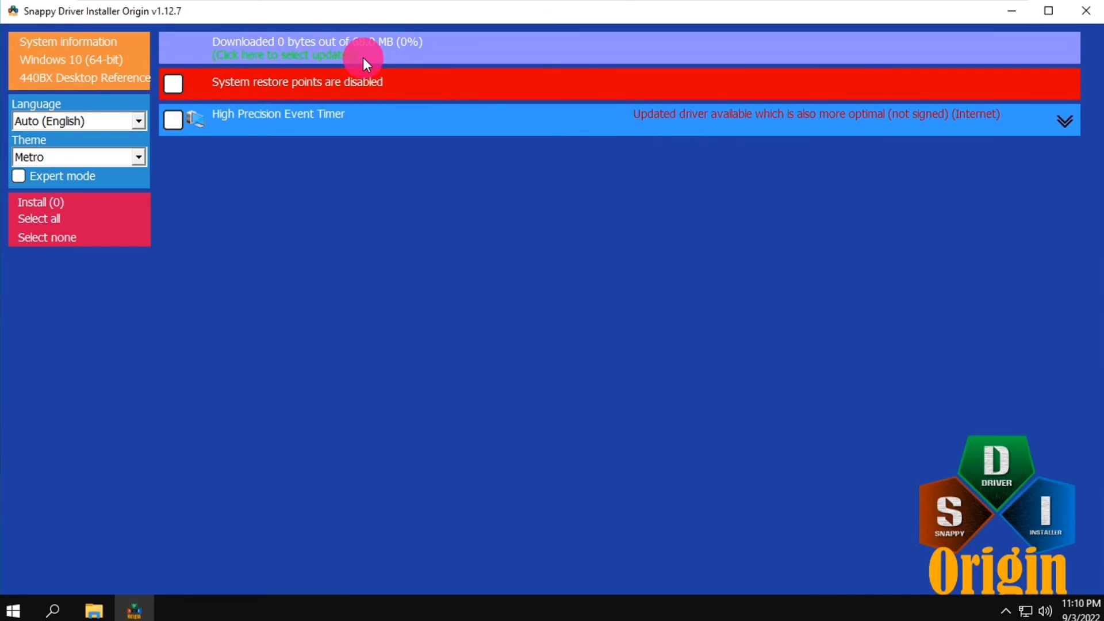
{"action": "mouse_move", "coordinate": [363, 58]}
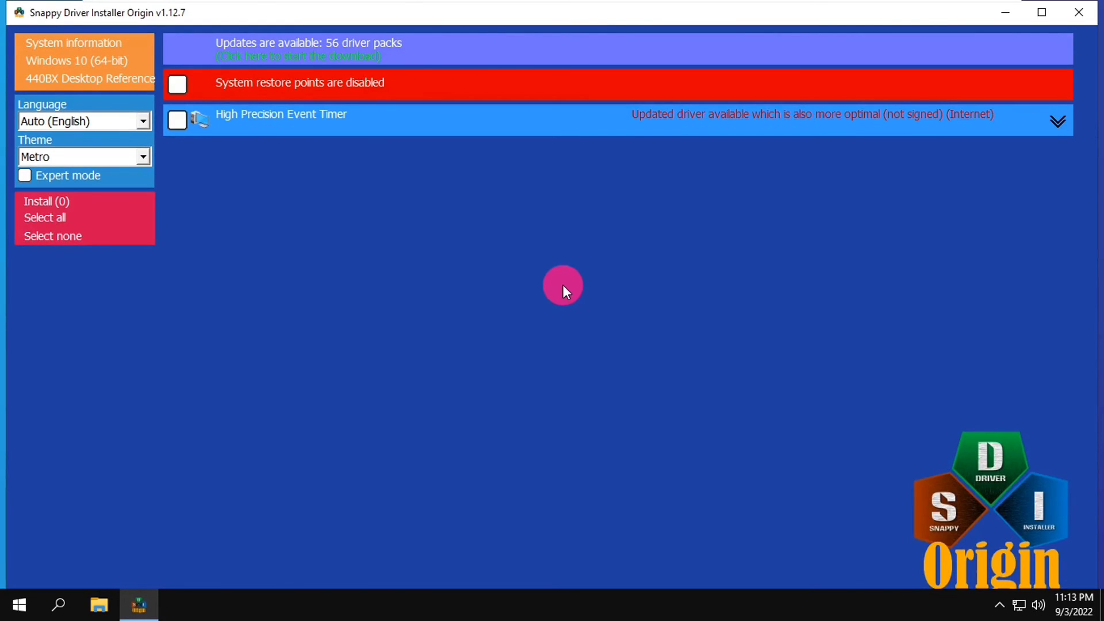
{"action": "left_click", "coordinate": [1079, 12]}
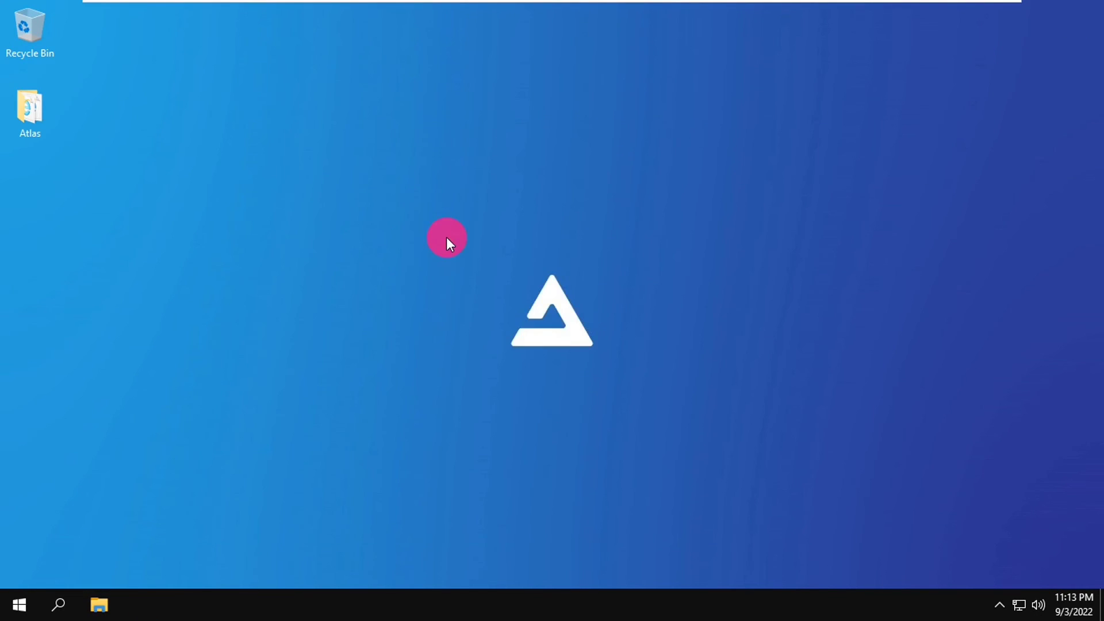